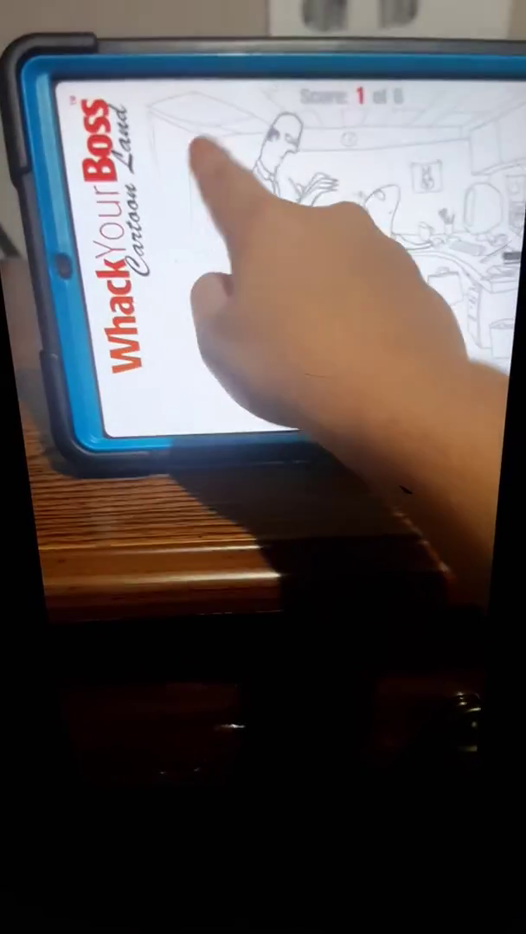
left_click(190, 138)
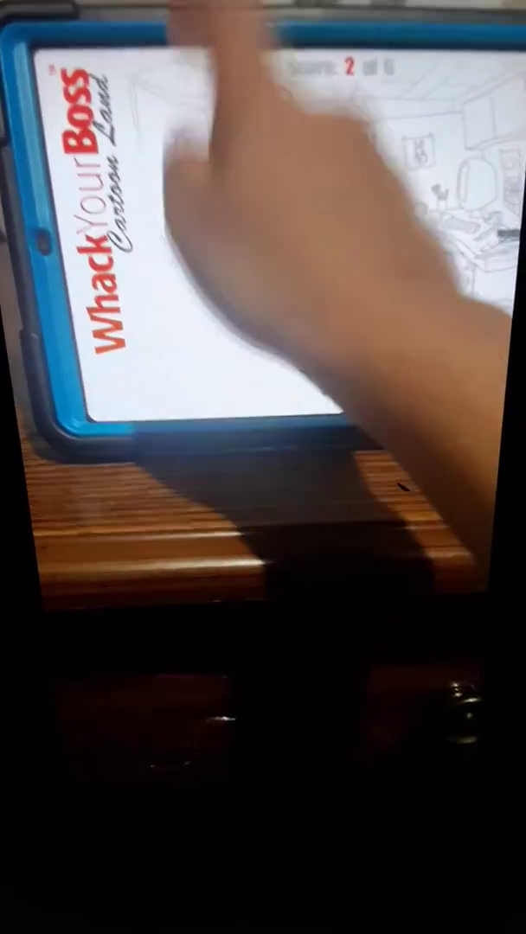